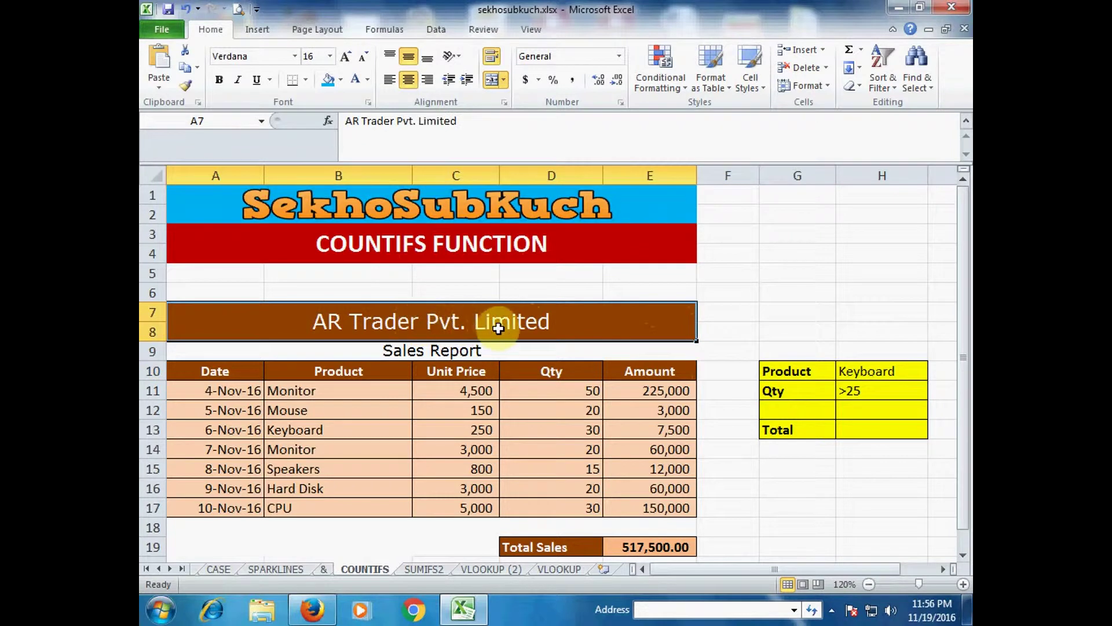
Examine the sales report's column headings and the Product, Qty and Total cells of the criteria table beside it.
{"action": "left_click", "coordinate": [386, 349]}
{"action": "left_click", "coordinate": [348, 377]}
{"action": "left_click", "coordinate": [454, 373]}
{"action": "left_click", "coordinate": [586, 374]}
{"action": "left_click", "coordinate": [636, 374]}
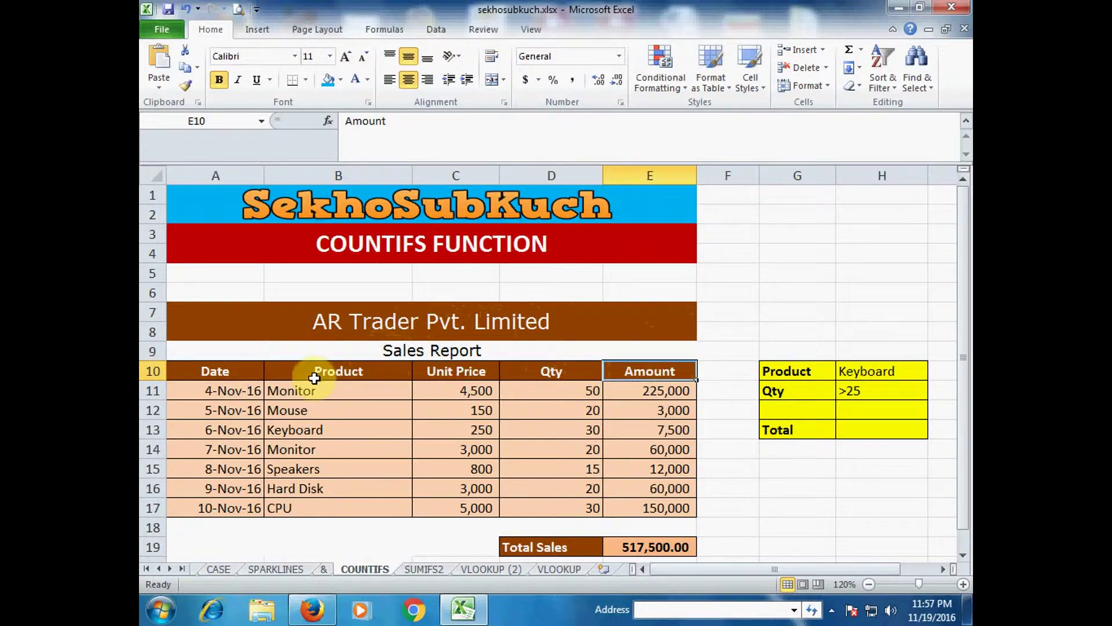
{"action": "left_click", "coordinate": [858, 432]}
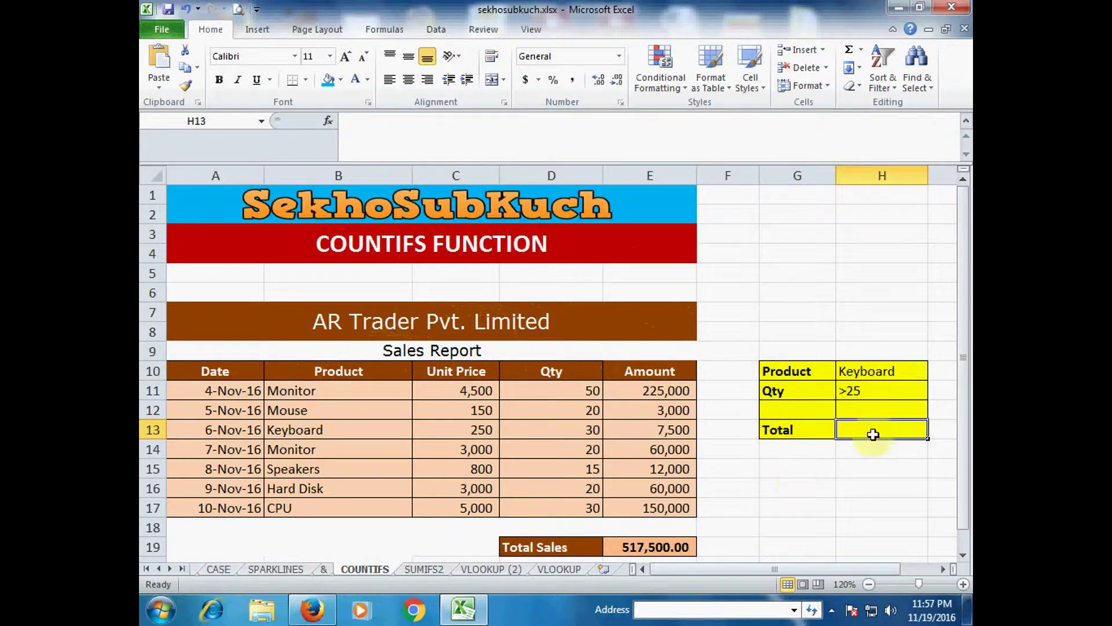
{"action": "left_click", "coordinate": [817, 372]}
{"action": "left_click", "coordinate": [798, 389]}
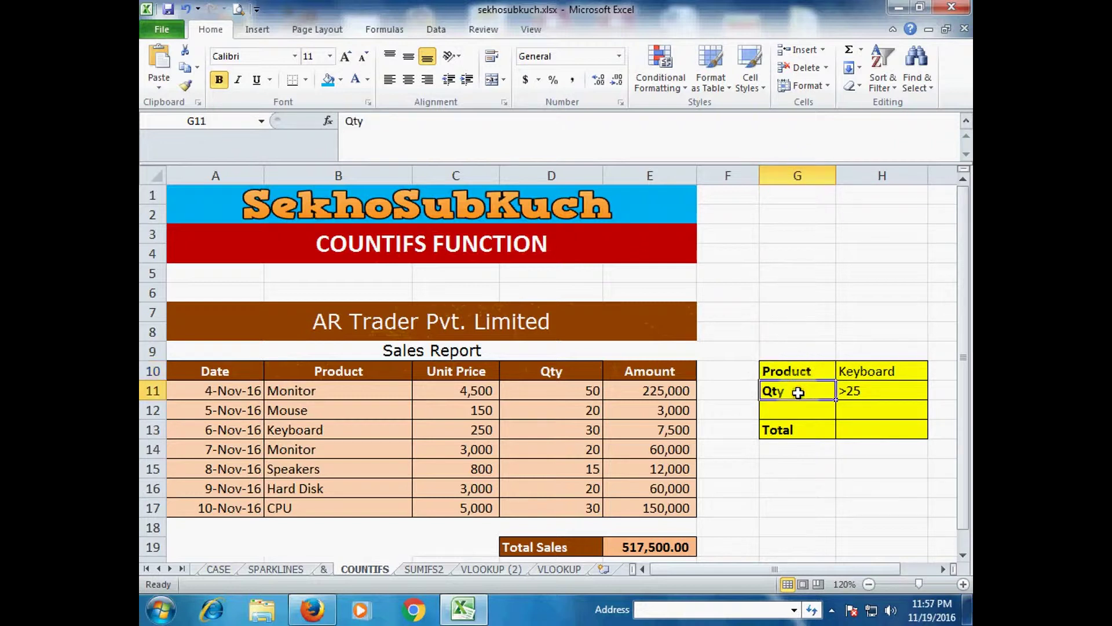
{"action": "left_click", "coordinate": [873, 432]}
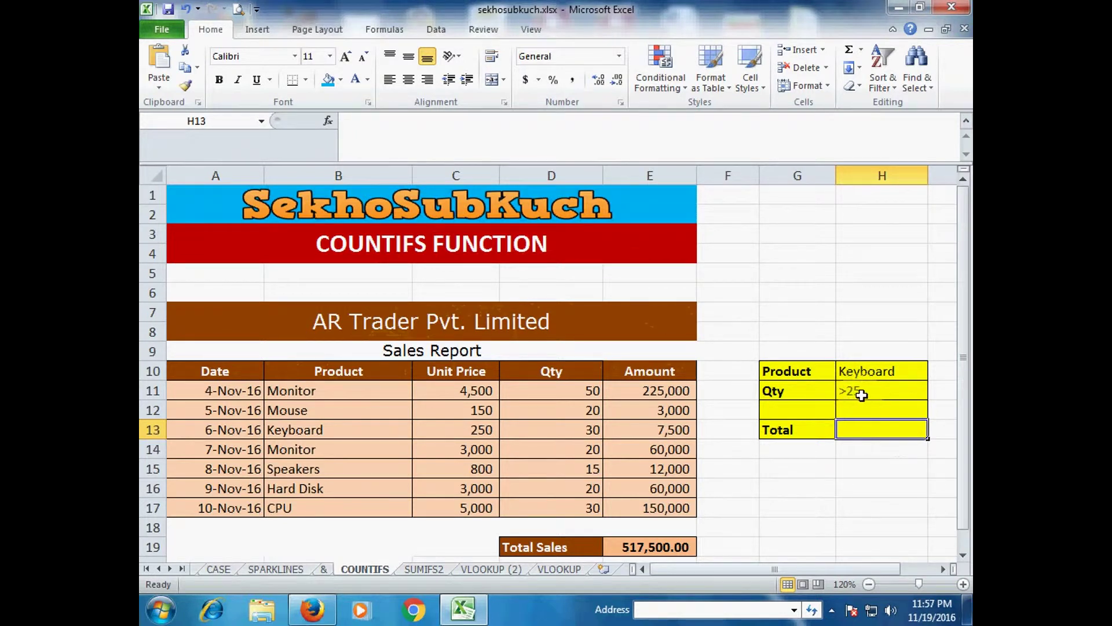
Start a COUNTIFS formula in the Total cell H13 with product range B11:B17 and criterion H10.
{"action": "left_click", "coordinate": [860, 429]}
{"action": "type", "text": "=COU"}
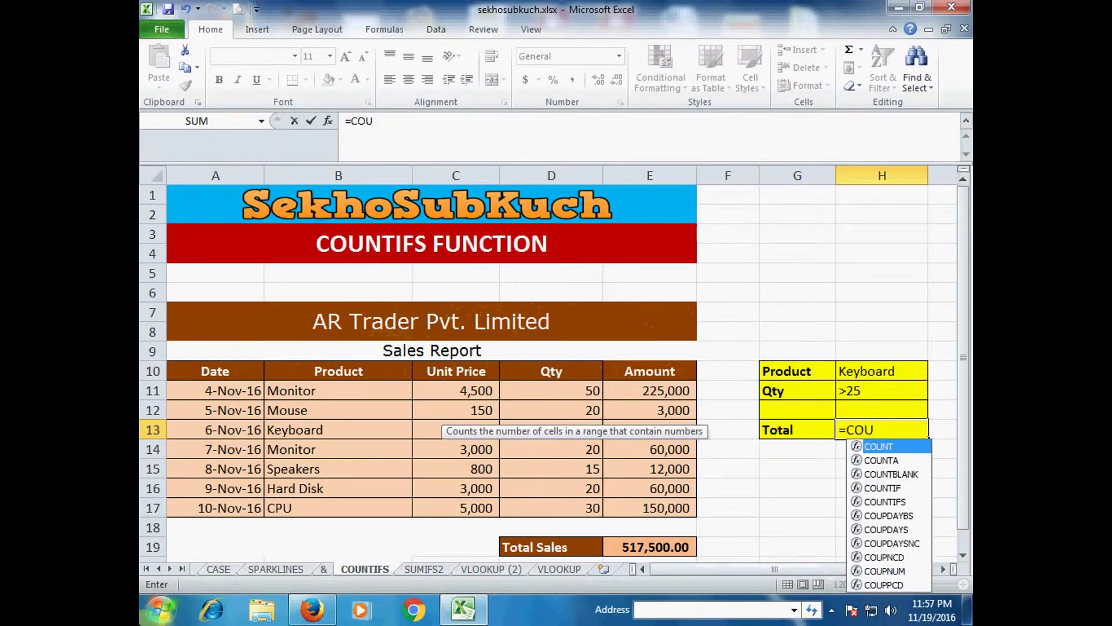
{"action": "type", "text": "NTIF"}
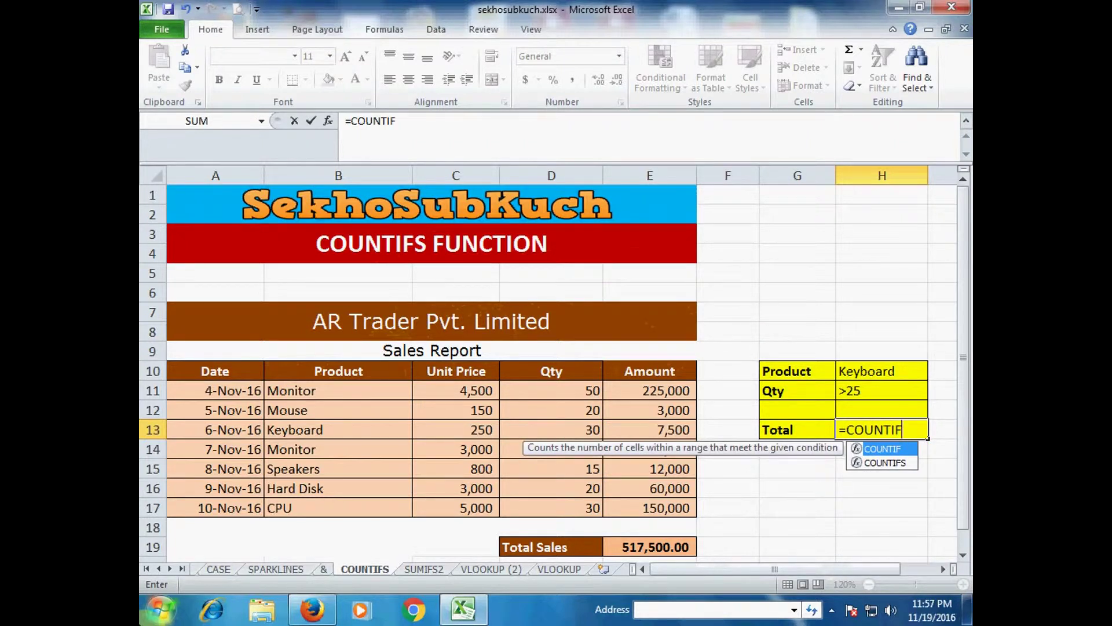
{"action": "key", "text": "Down"}
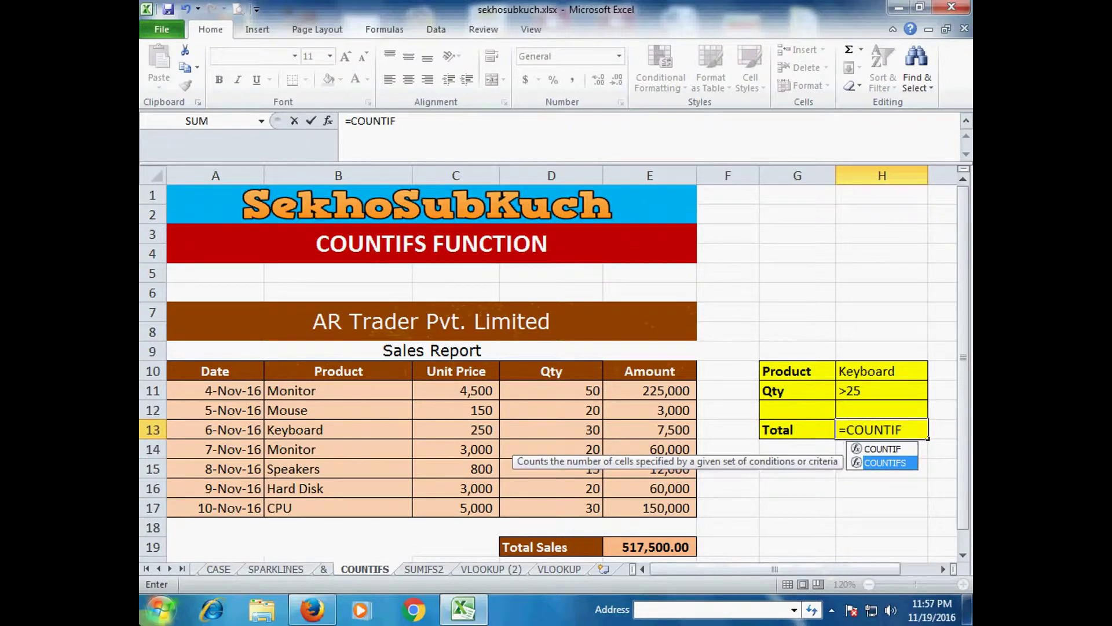
{"action": "key", "text": "Tab"}
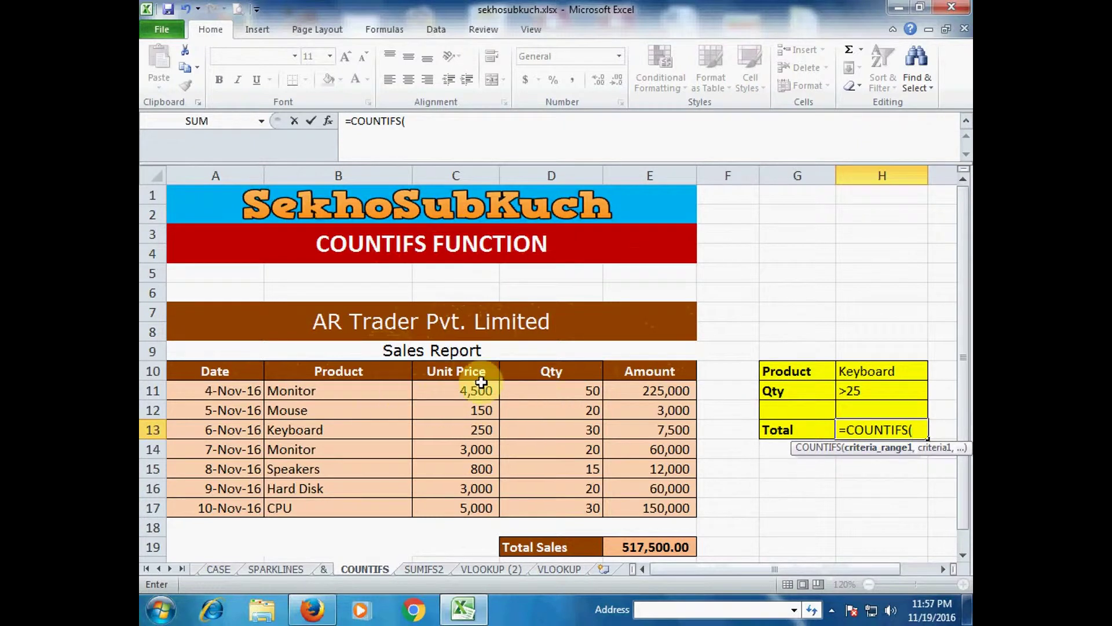
{"action": "left_click_drag", "start_coordinate": [333, 389], "coordinate": [330, 508]}
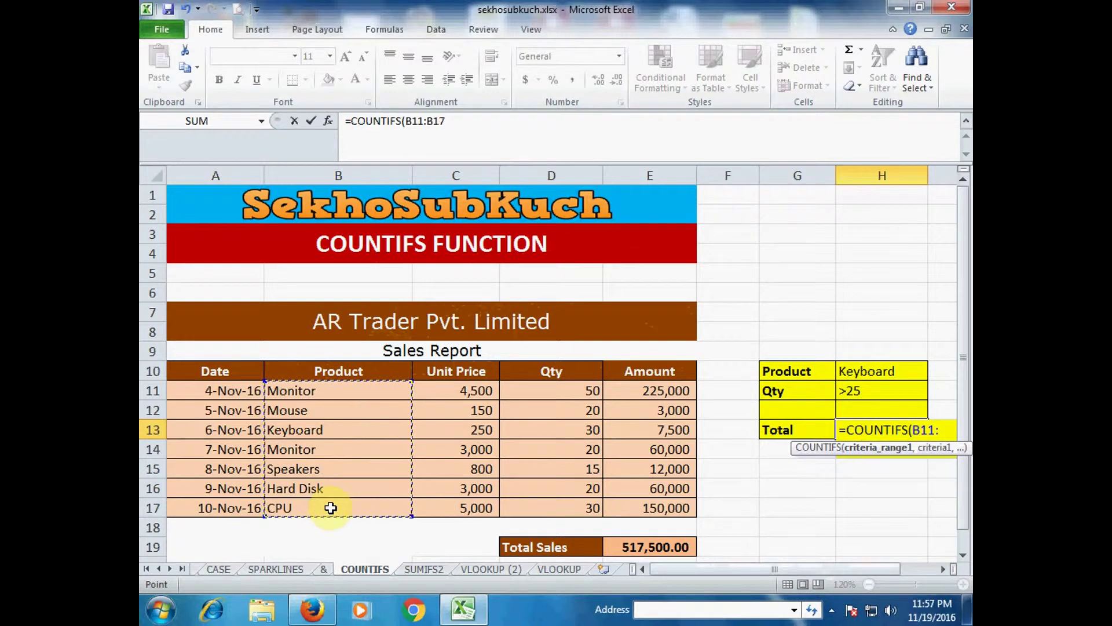
{"action": "type", "text": ","}
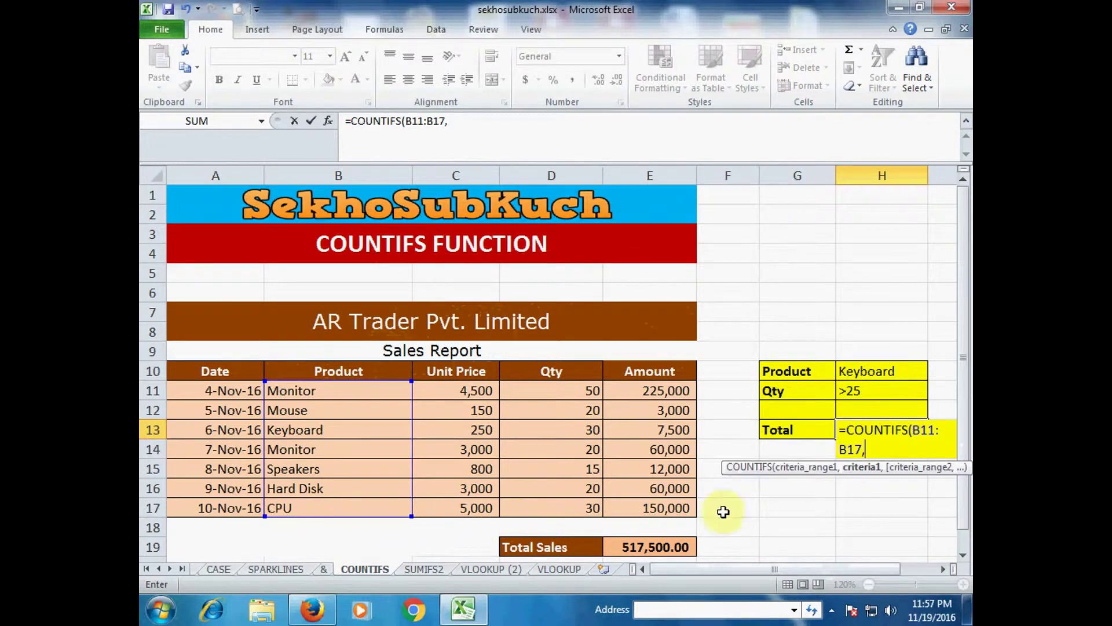
{"action": "left_click", "coordinate": [872, 372]}
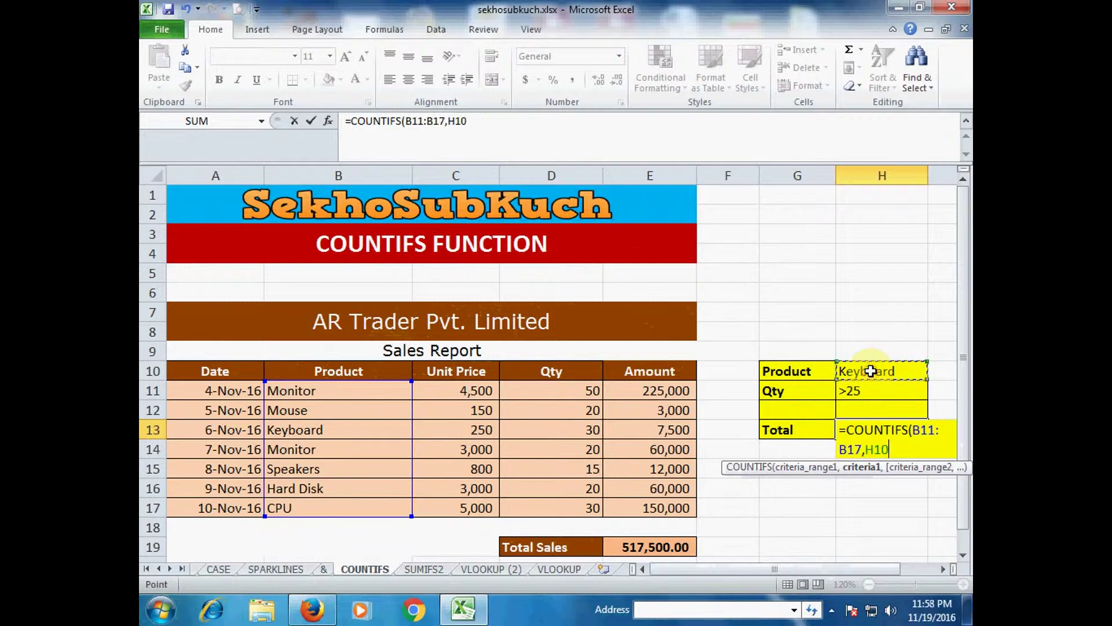
Complete the COUNTIFS formula with quantity range D11:D17 and criterion H11, and check its result against the Keyboard row.
{"action": "type", "text": ","}
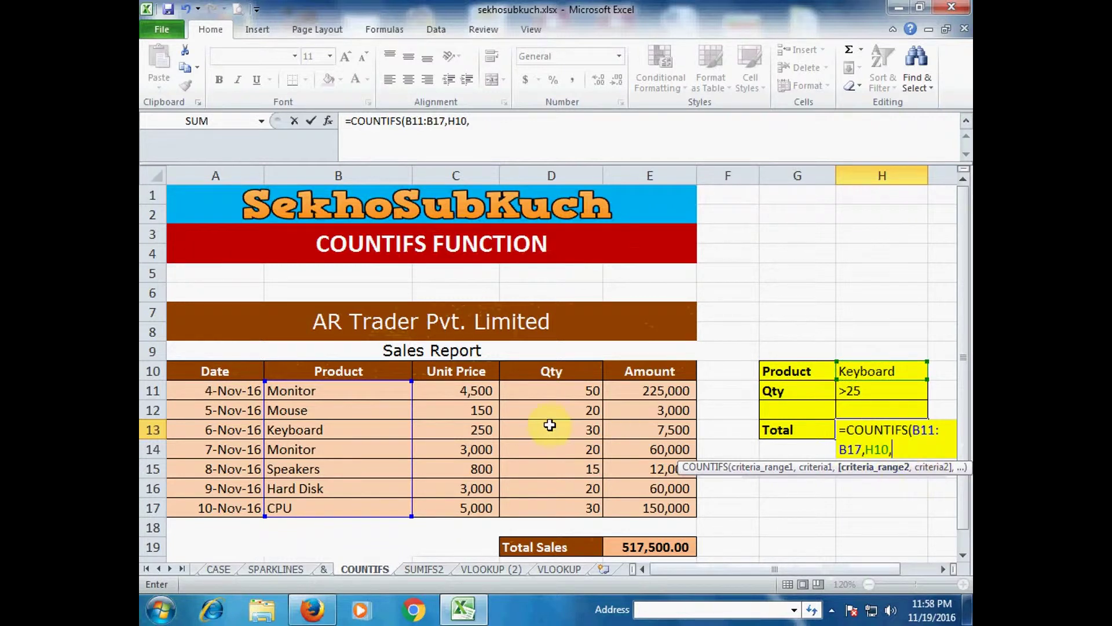
{"action": "left_click_drag", "start_coordinate": [567, 392], "coordinate": [566, 506]}
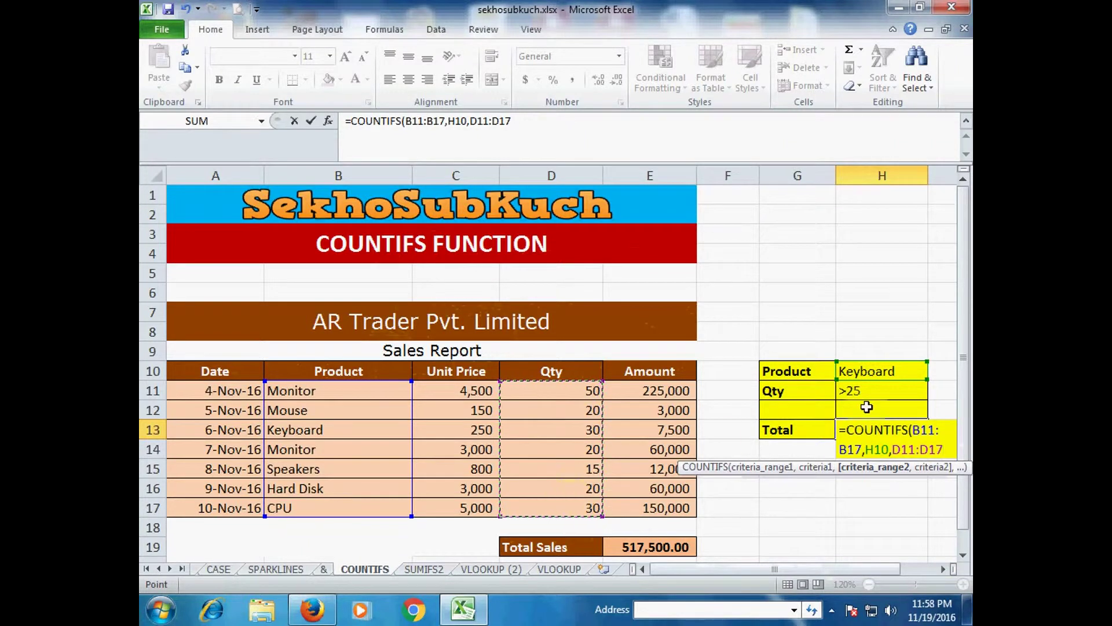
{"action": "type", "text": ","}
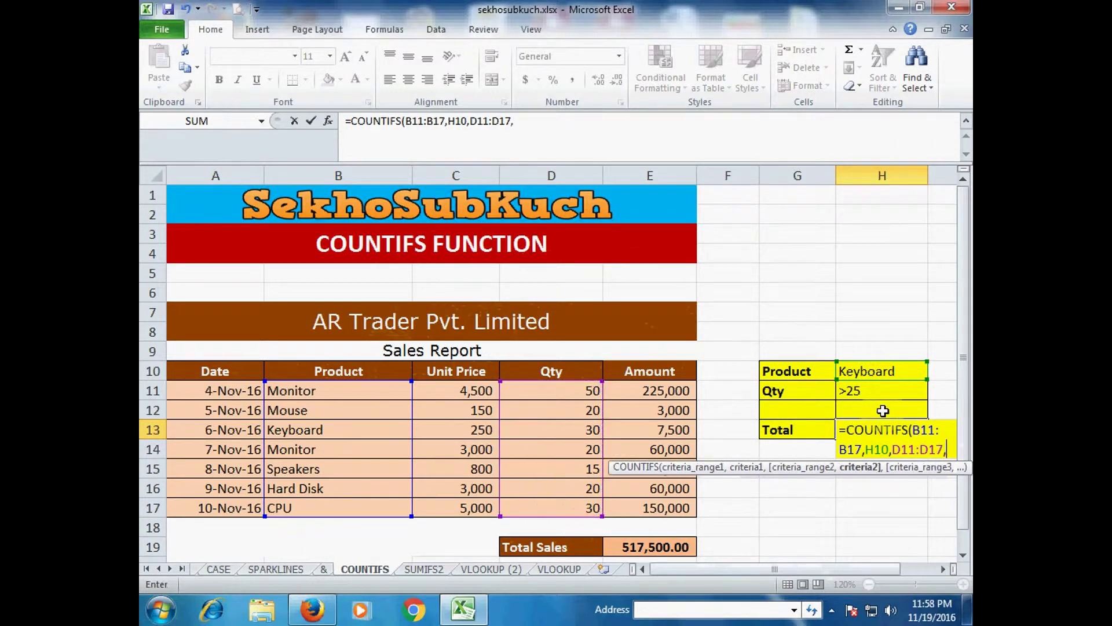
{"action": "left_click", "coordinate": [856, 390]}
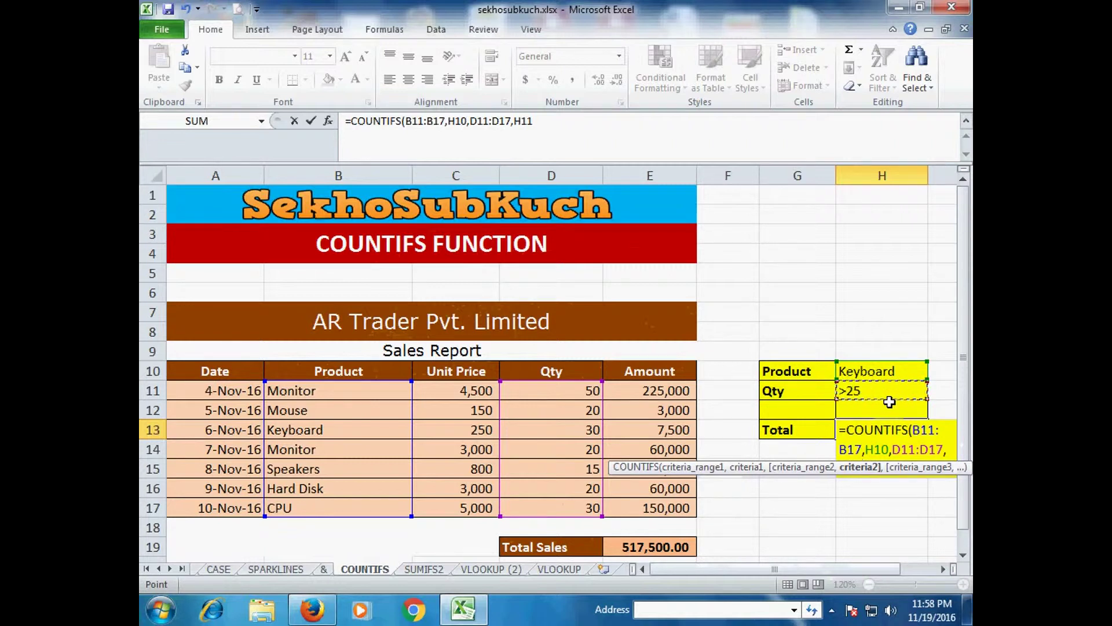
{"action": "key", "text": "Return"}
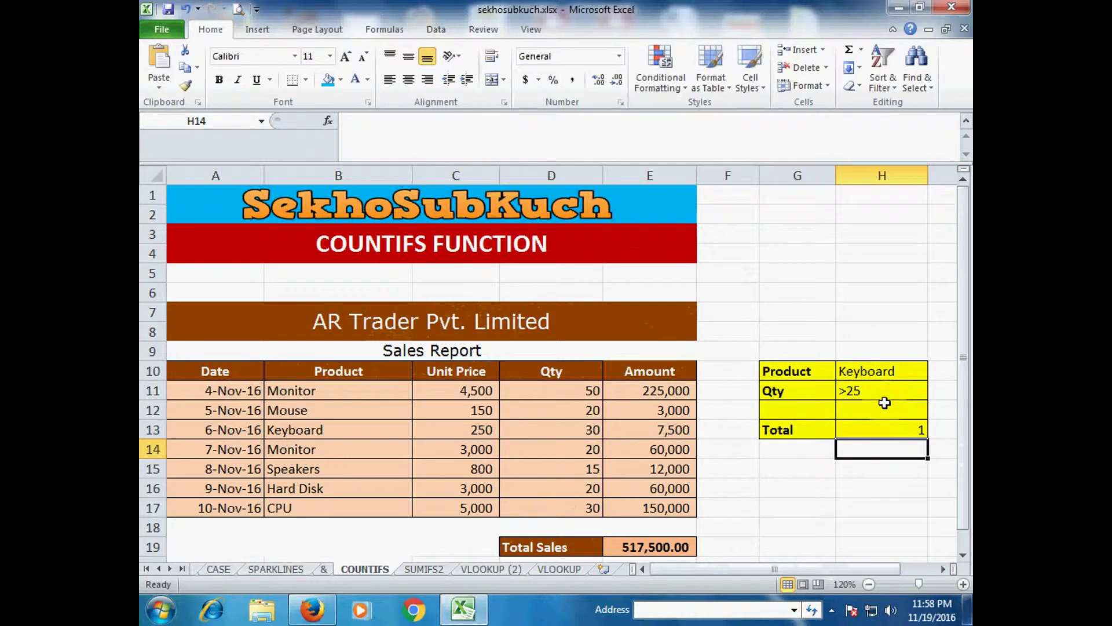
{"action": "left_click", "coordinate": [892, 427]}
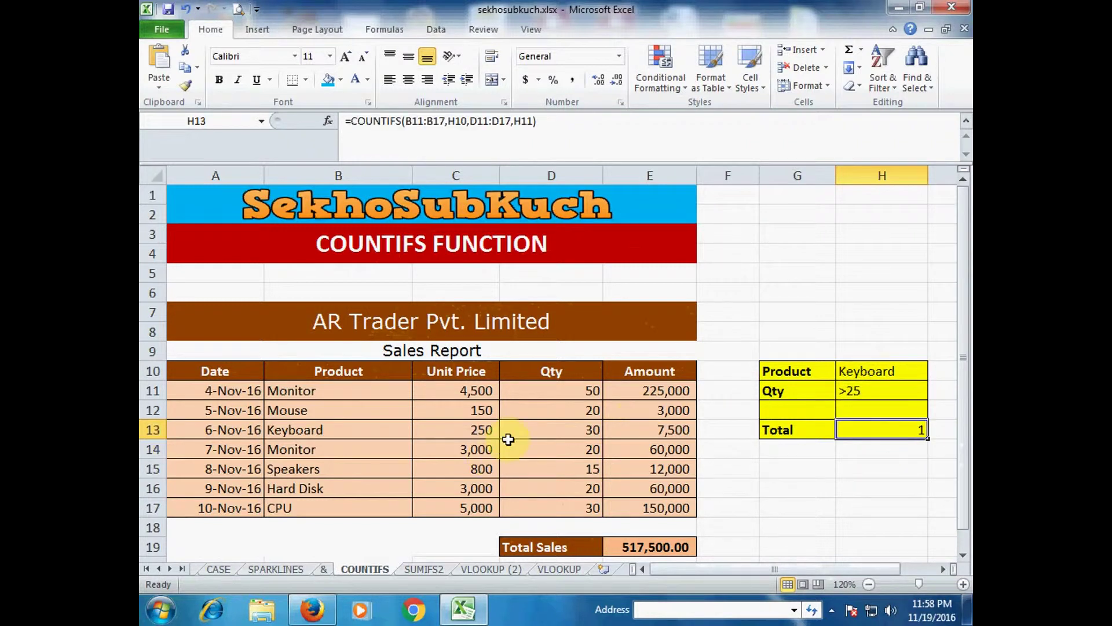
{"action": "left_click", "coordinate": [380, 432]}
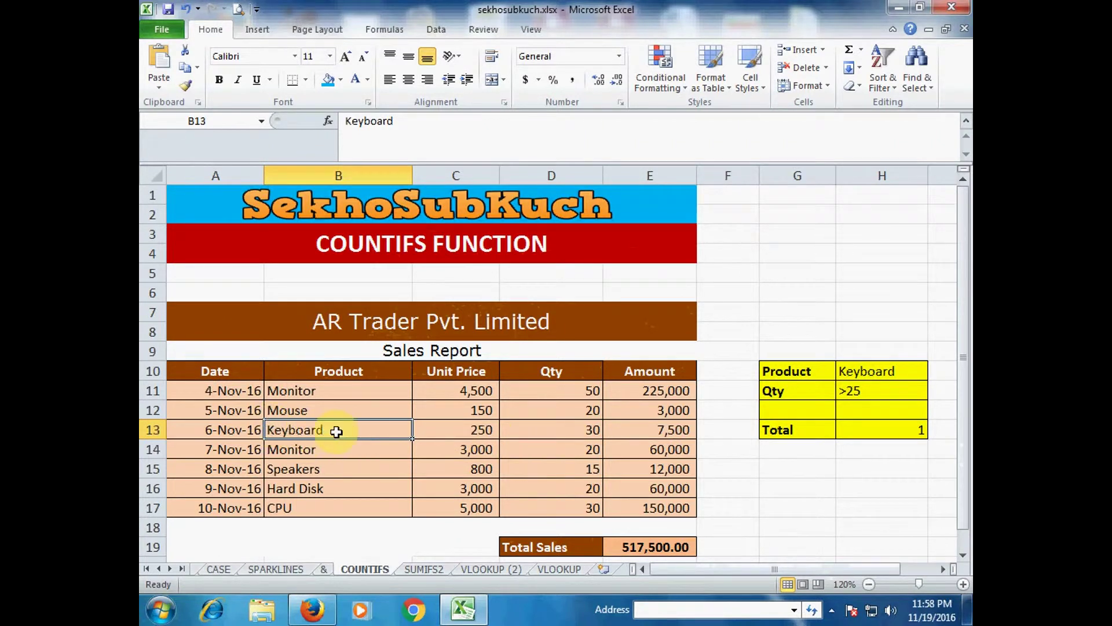
Change the product criterion in H10 to Monitor.
{"action": "left_click", "coordinate": [885, 376]}
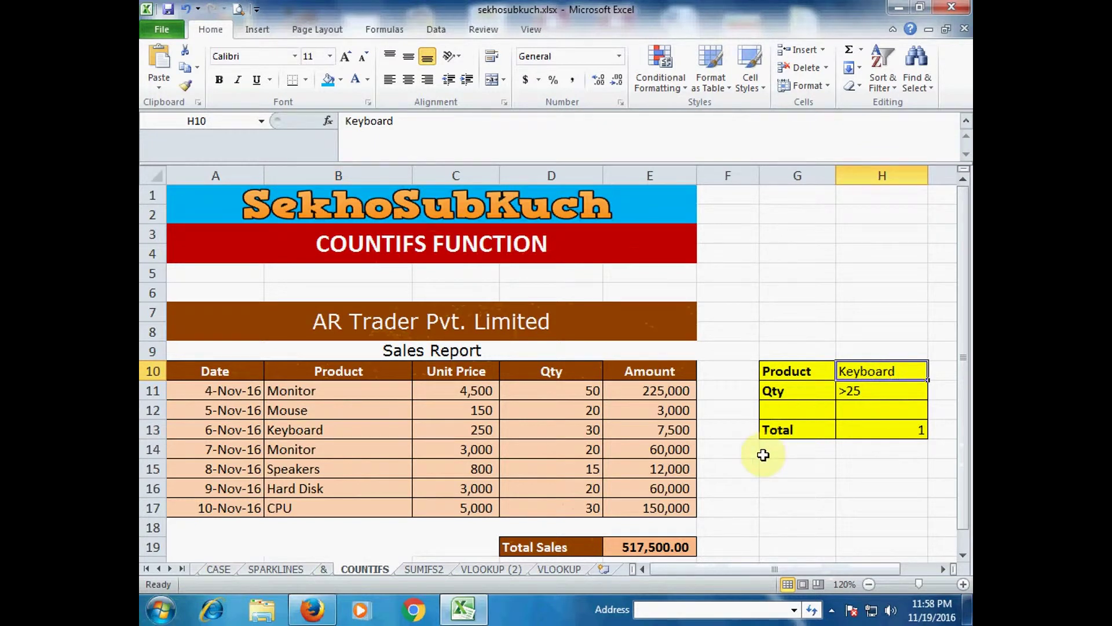
{"action": "type", "text": "mO"}
{"action": "key", "text": "BackSpace"}
{"action": "key", "text": "BackSpace"}
{"action": "type", "text": "mo"}
{"action": "key", "text": "BackSpace"}
{"action": "key", "text": "BackSpace"}
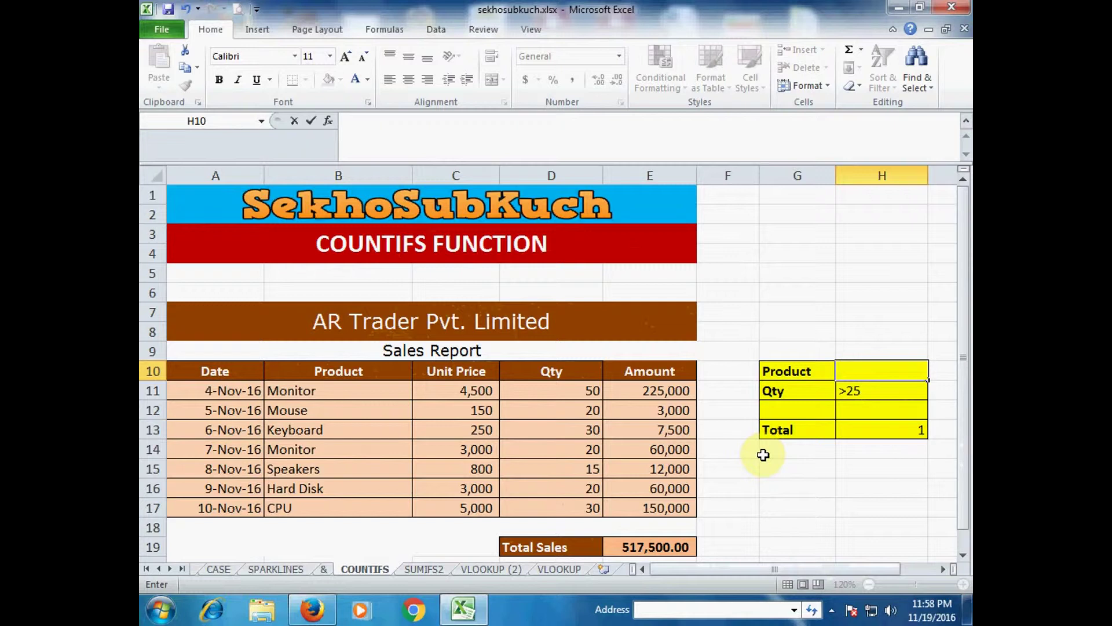
{"action": "type", "text": "Monitor"}
{"action": "key", "text": "Return"}
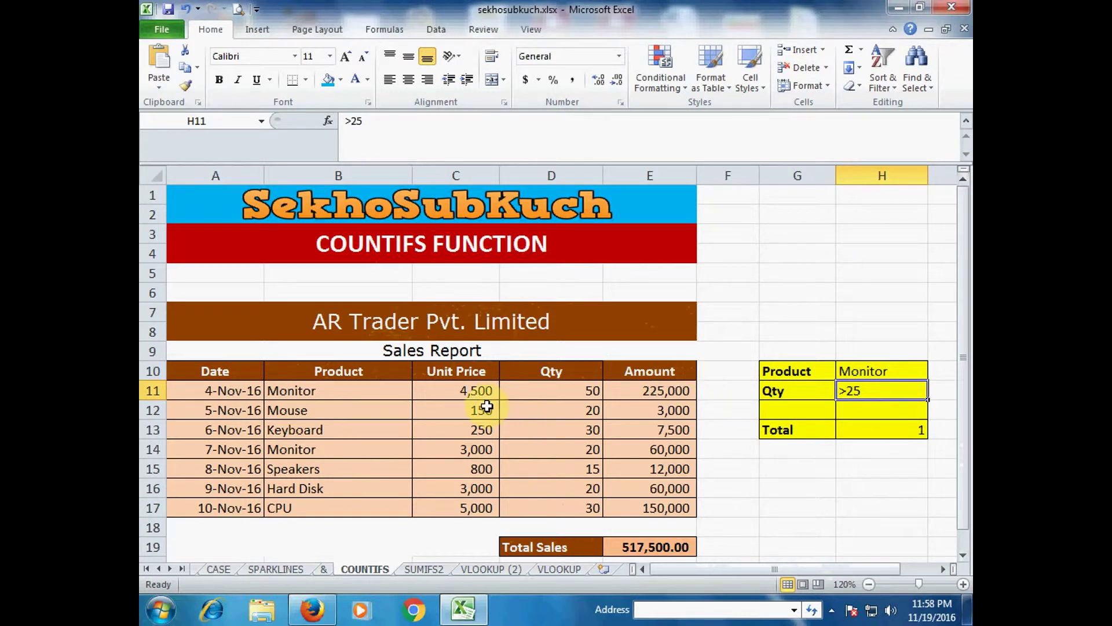
Set the quantity of the 7-Nov-16 Monitor sale in D14 to 30 and check the Total cell.
{"action": "left_click", "coordinate": [562, 397]}
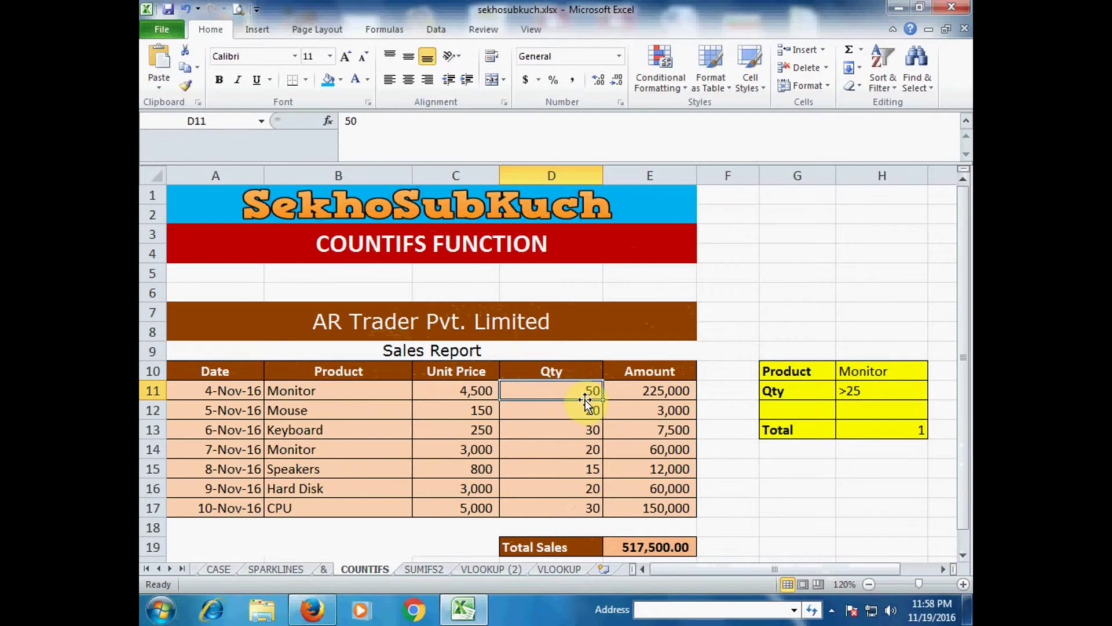
{"action": "left_click", "coordinate": [557, 451]}
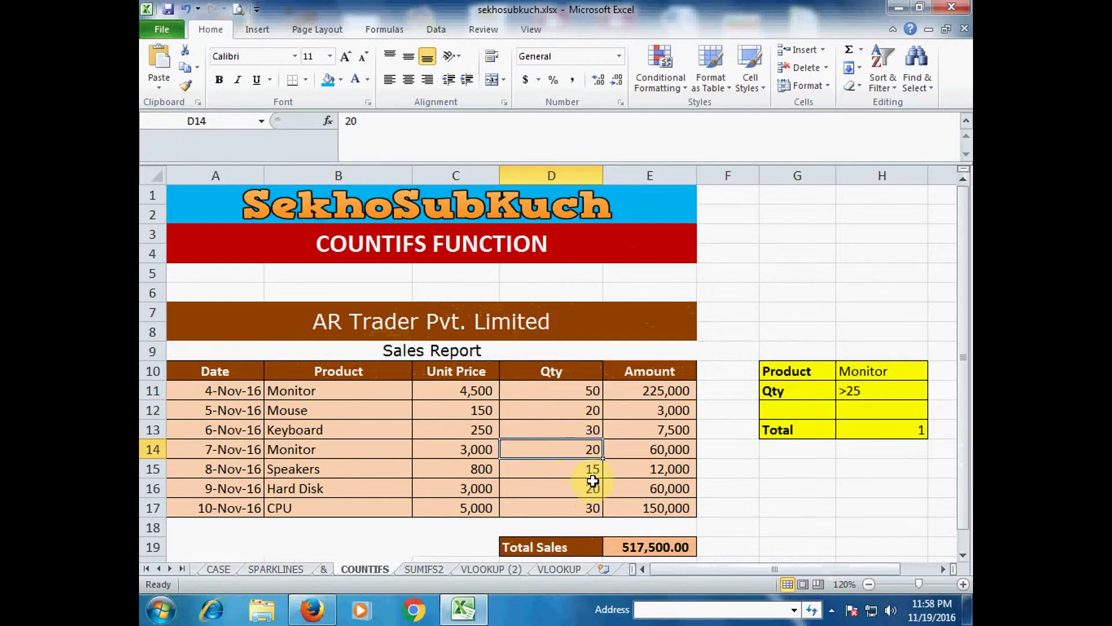
{"action": "type", "text": "30"}
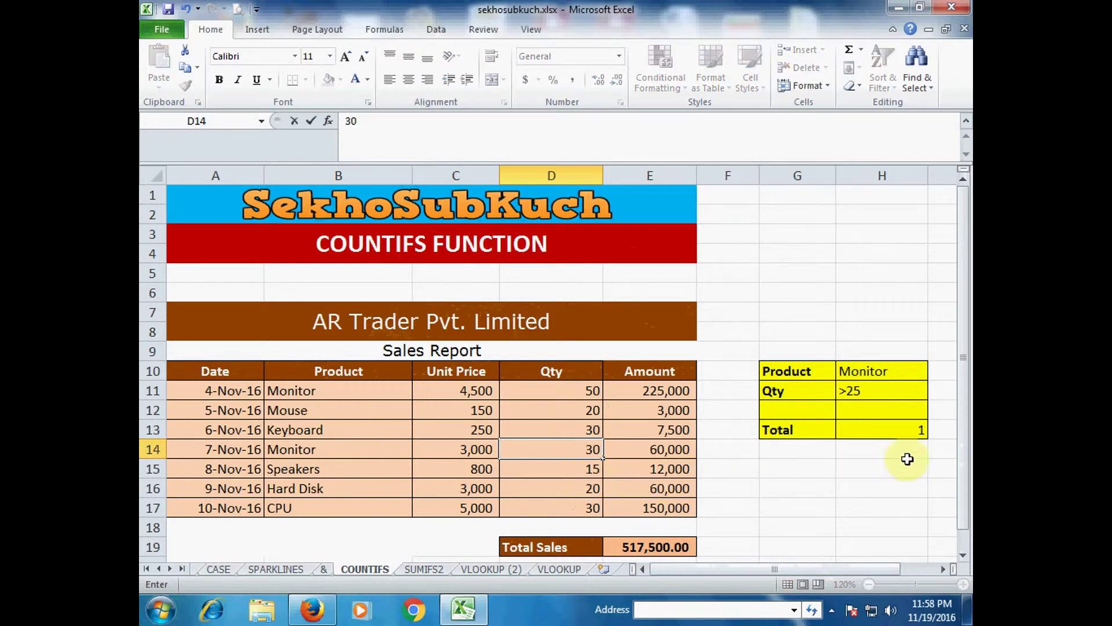
{"action": "key", "text": "Return"}
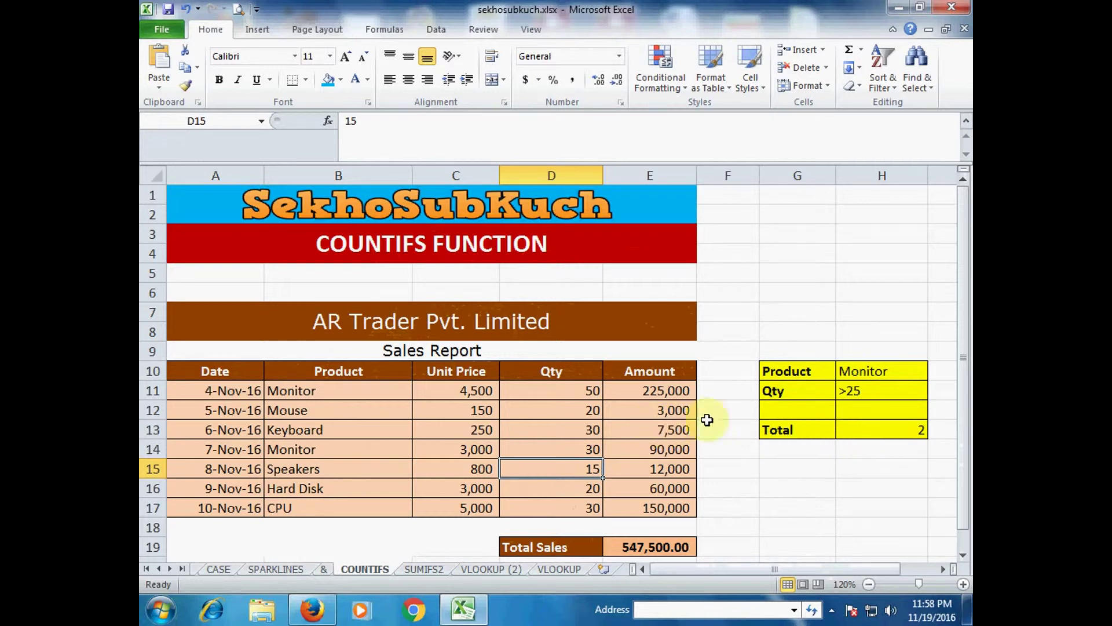
{"action": "left_click", "coordinate": [916, 429]}
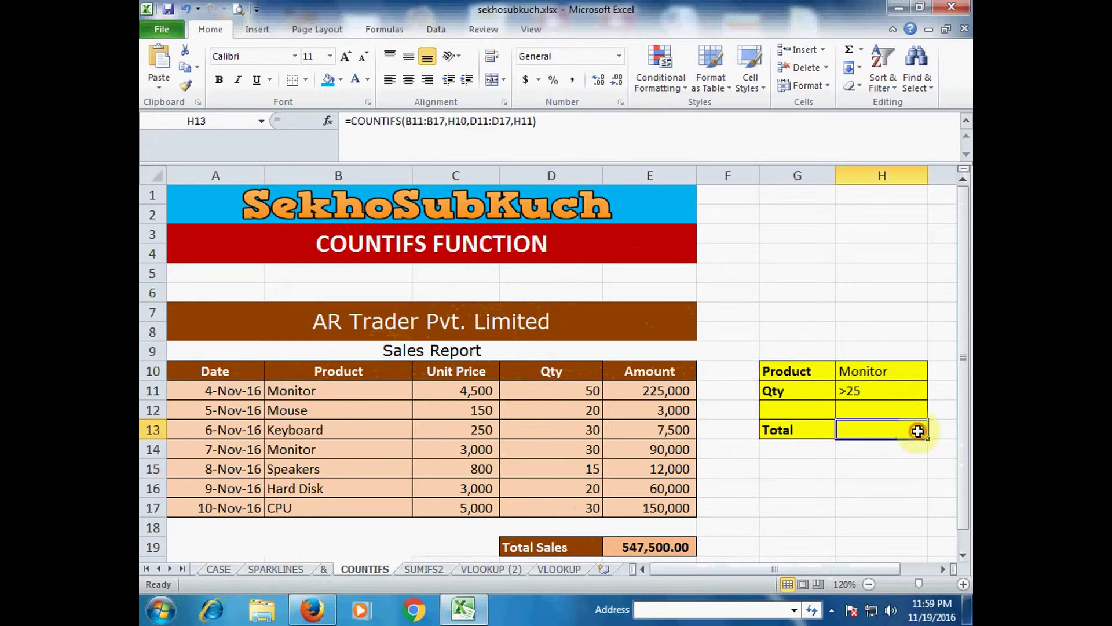
Change the 9-Nov-16 product in B16 to Monitor with a quantity of 40, and check the Total cell.
{"action": "left_click", "coordinate": [323, 490]}
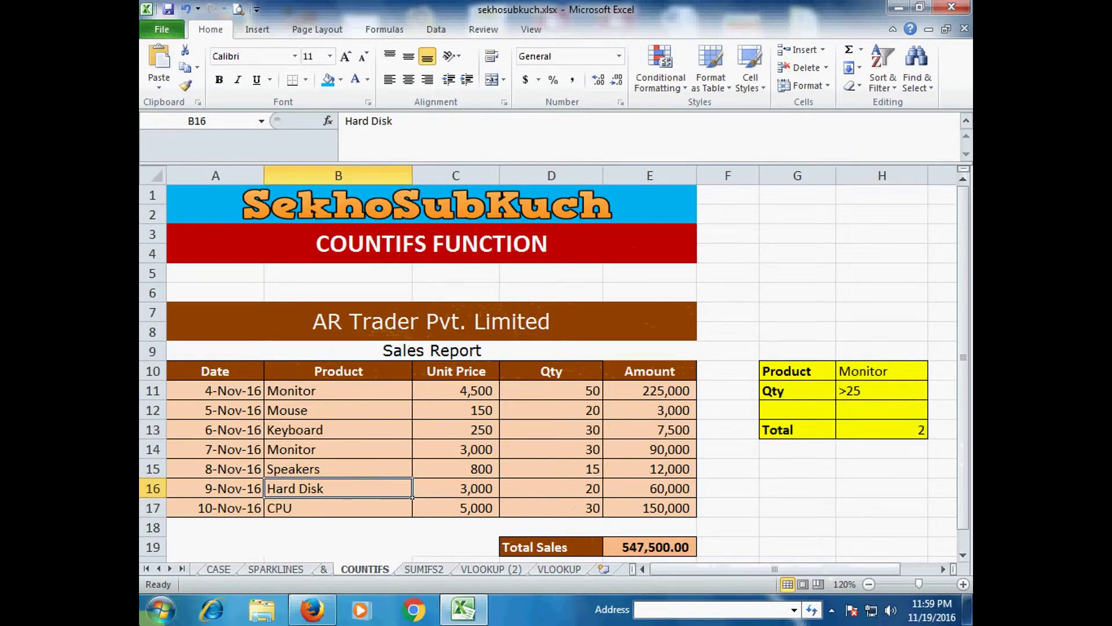
{"action": "type", "text": "Monitor"}
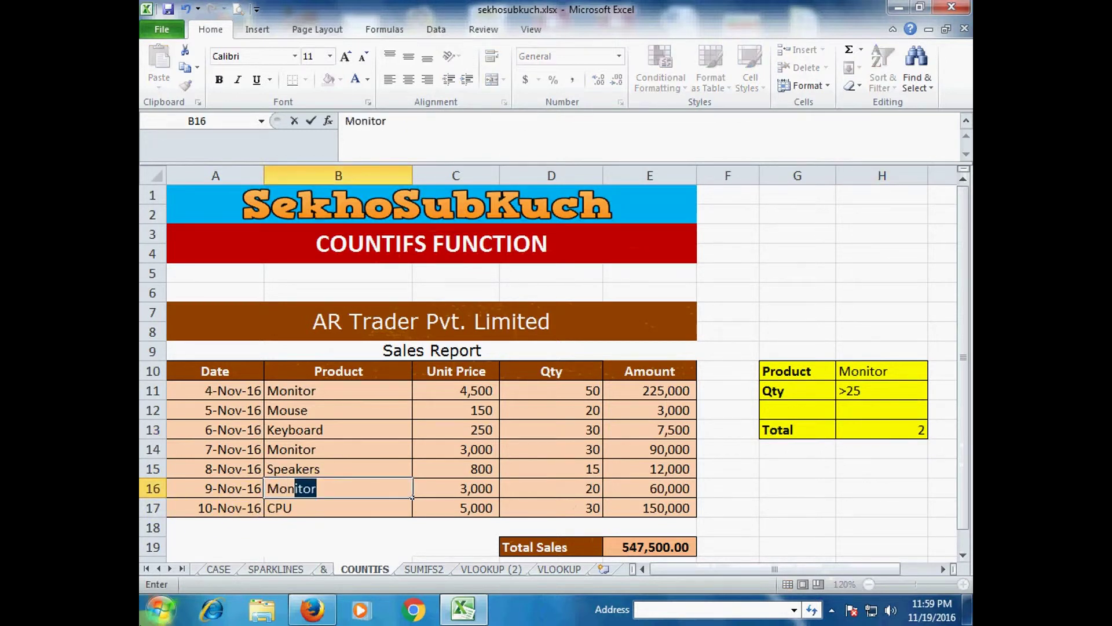
{"action": "key", "text": "Tab"}
{"action": "key", "text": "Tab"}
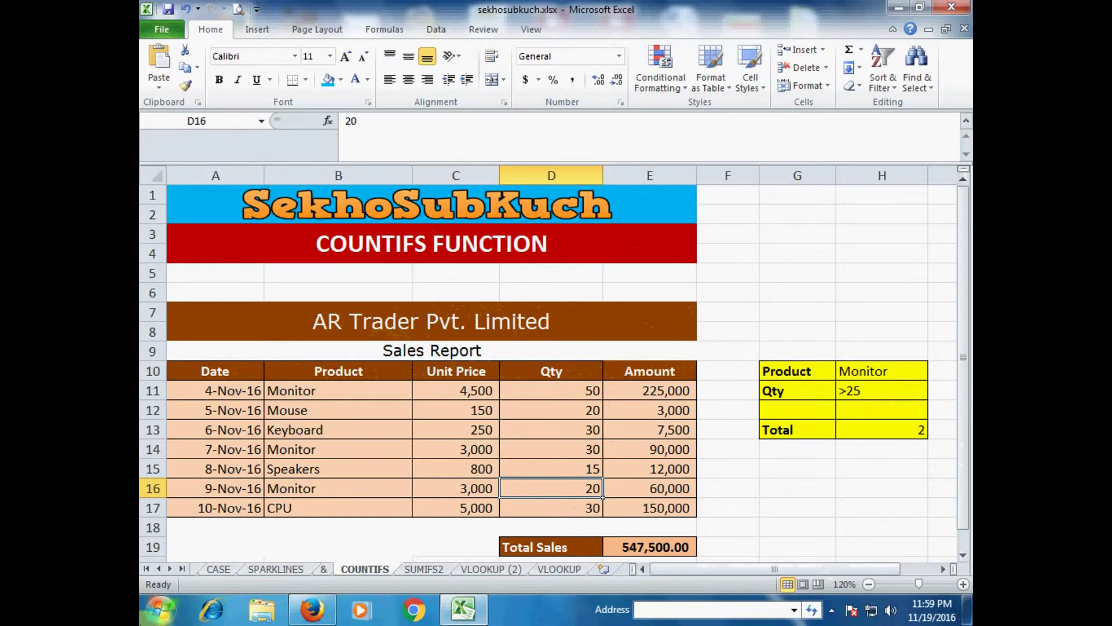
{"action": "type", "text": "40"}
{"action": "key", "text": "Tab"}
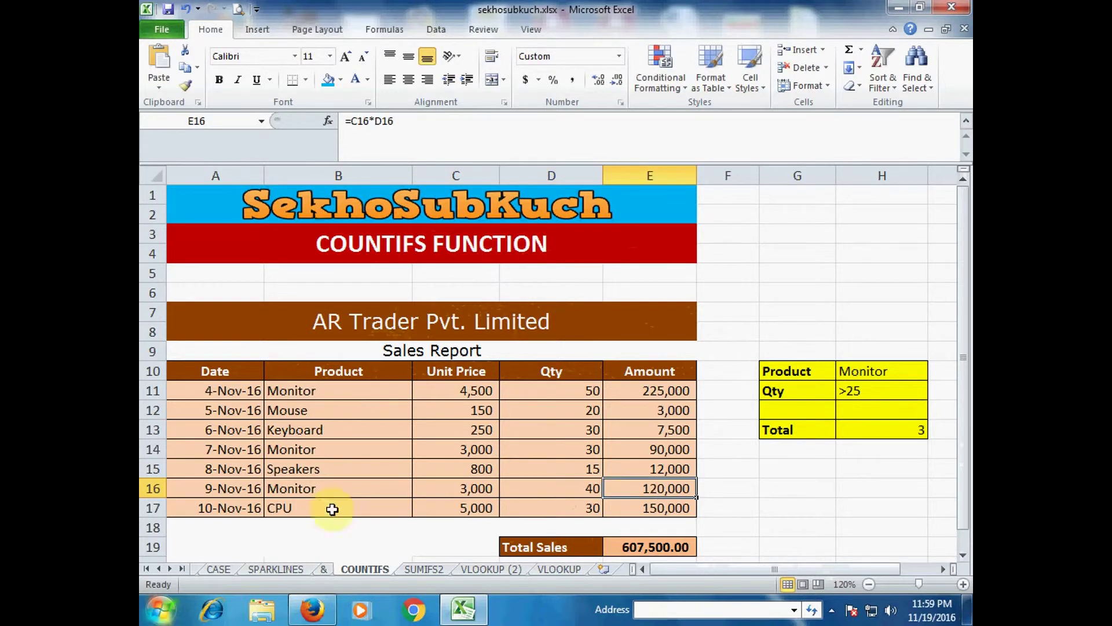
{"action": "left_click", "coordinate": [871, 429]}
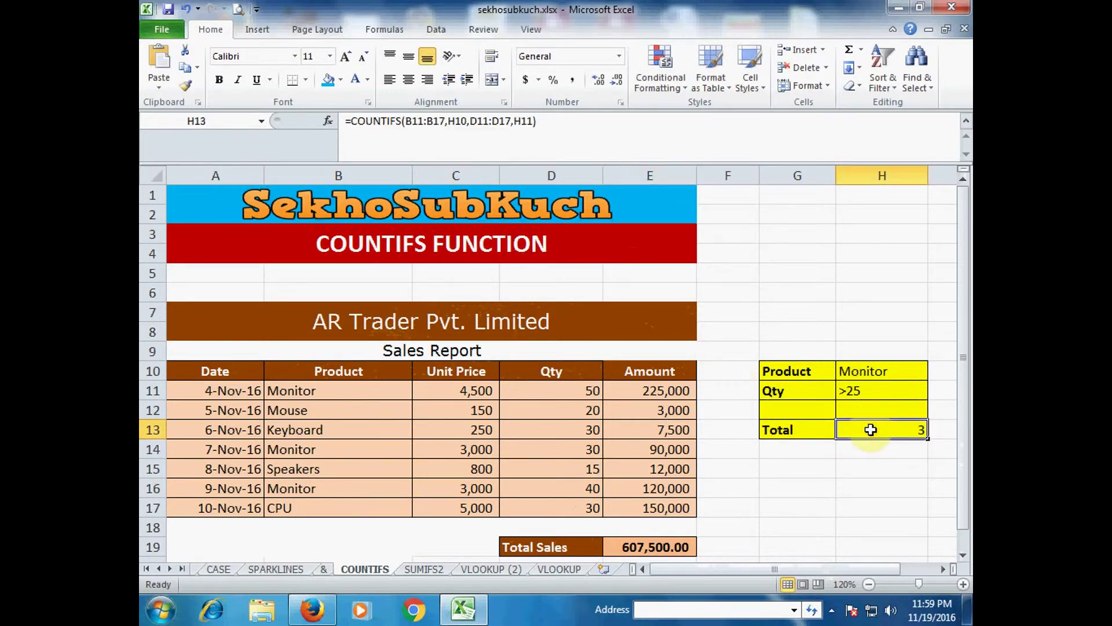